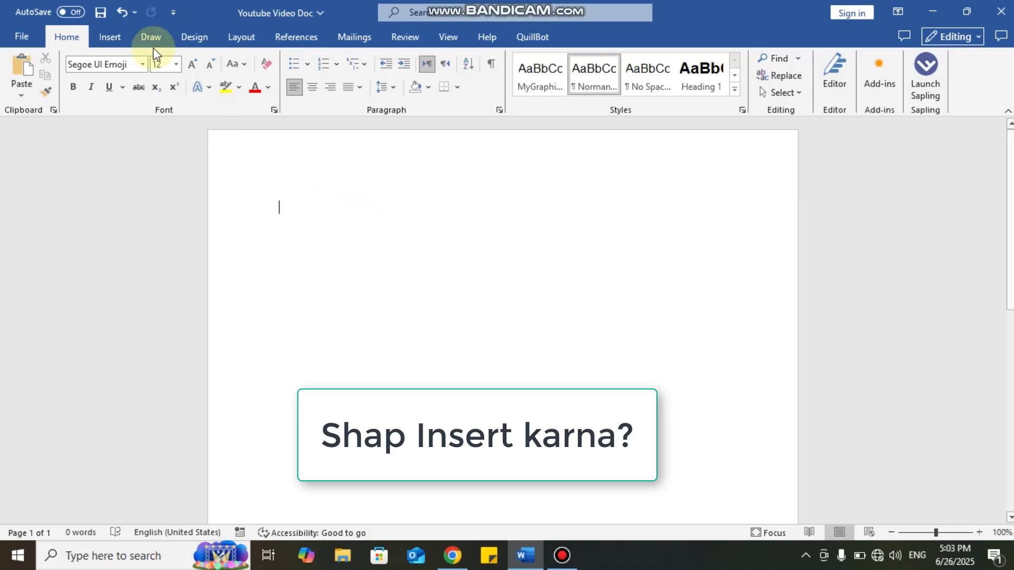
Look through the categories of shapes available for insertion.
{"action": "left_click", "coordinate": [119, 42]}
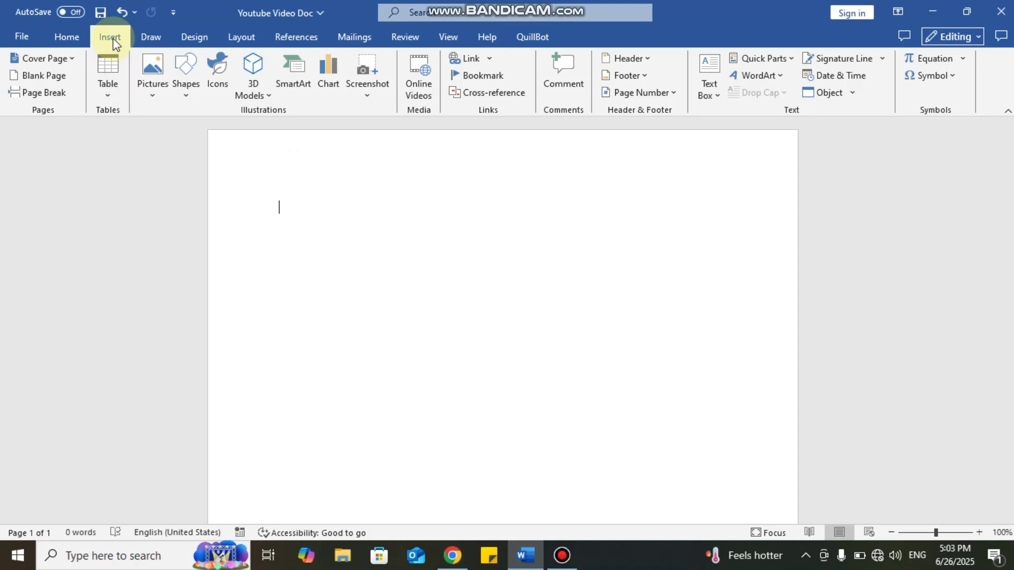
{"action": "left_click", "coordinate": [187, 94]}
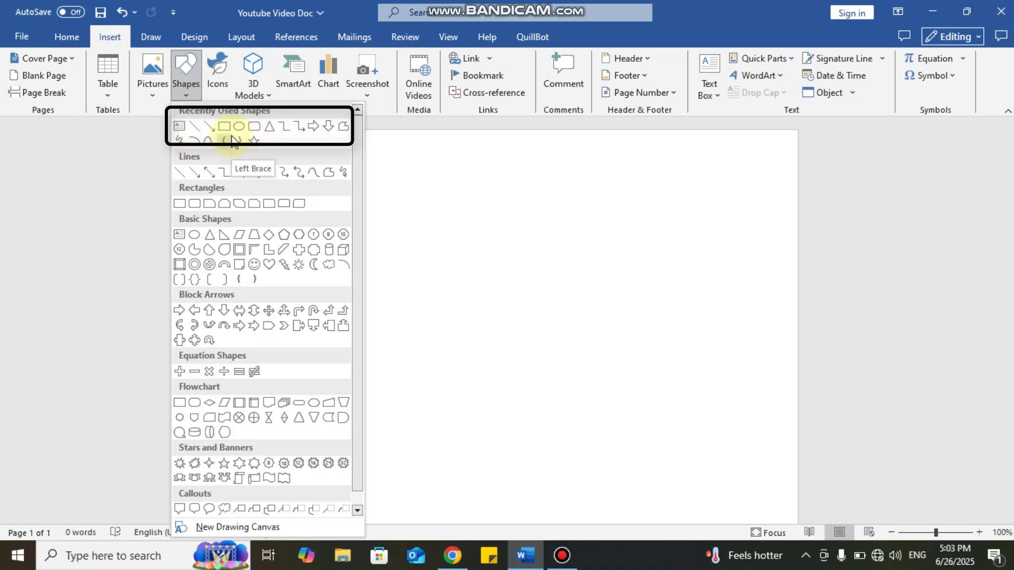
{"action": "left_click", "coordinate": [411, 221]}
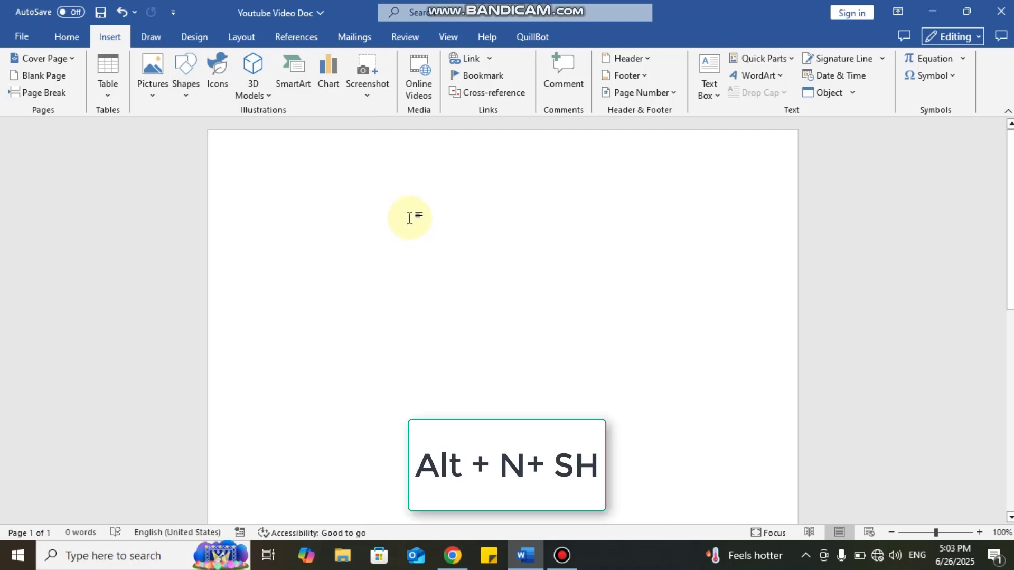
{"action": "key", "text": "alt+n"}
{"action": "key", "text": "alt"}
{"action": "key", "text": "alt"}
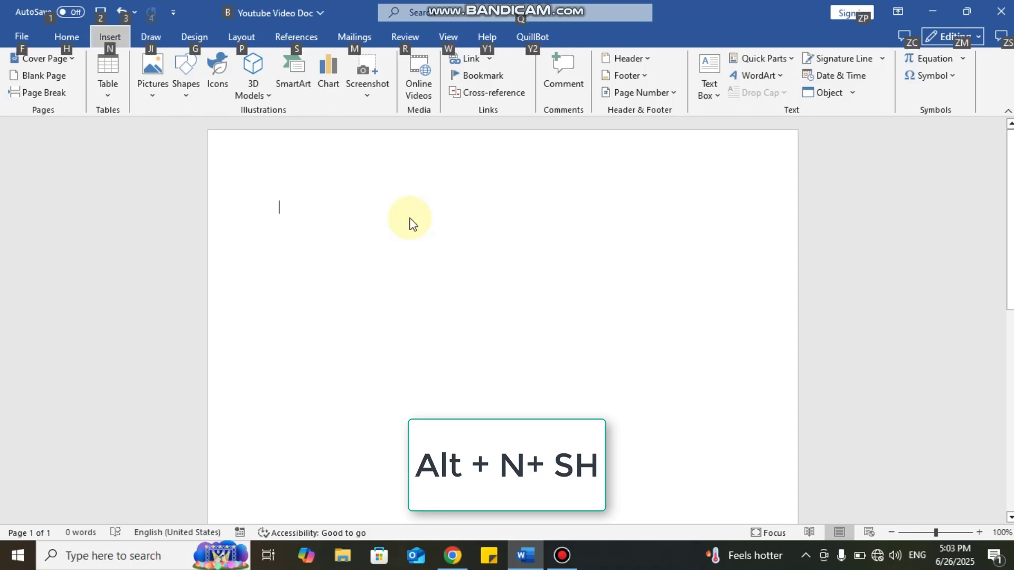
{"action": "key", "text": "n"}
{"action": "key", "text": "s"}
{"action": "key", "text": "h"}
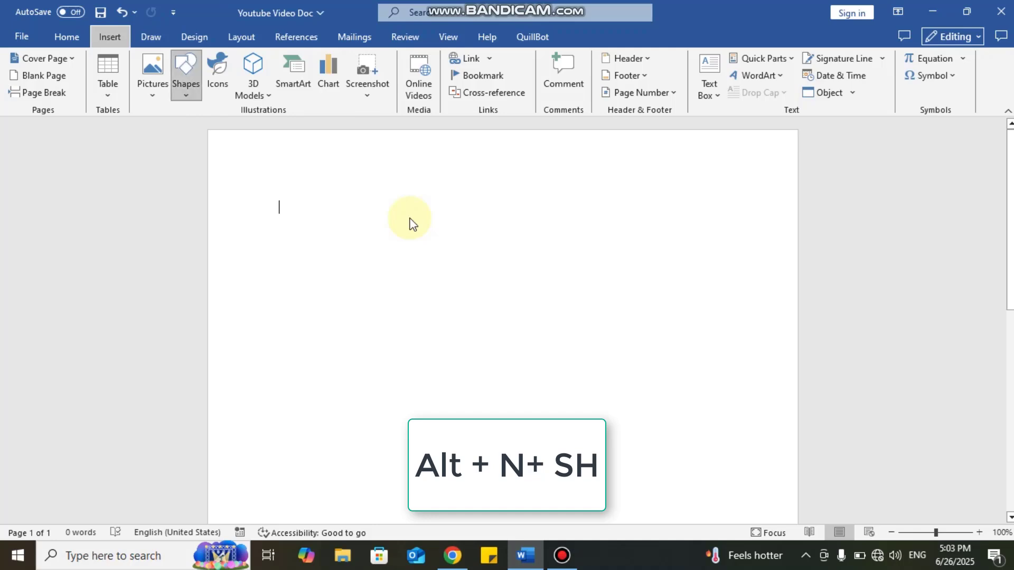
{"action": "key", "text": "Escape"}
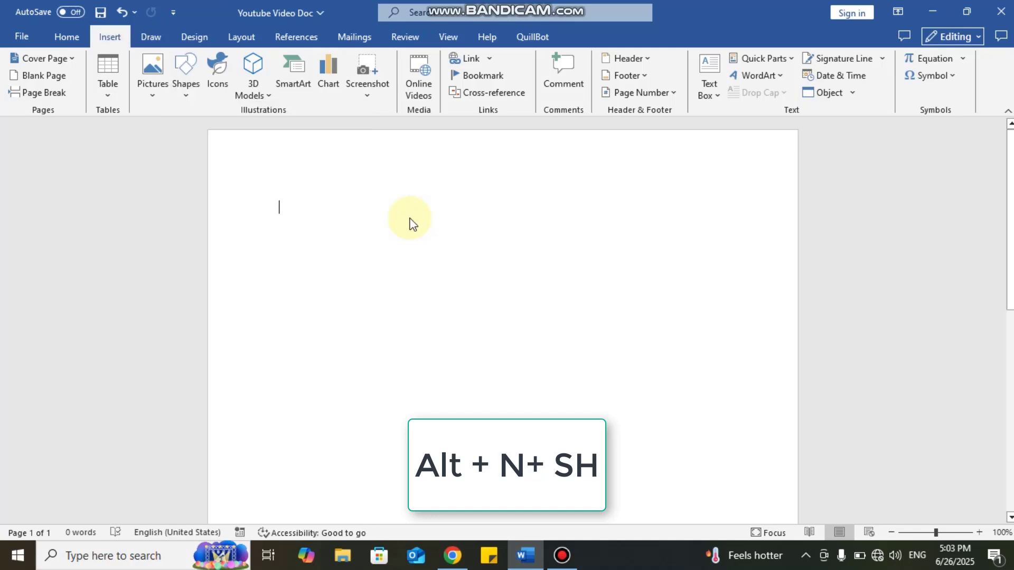
Draw a rounded rectangle about 1.39" high and 2.44" wide near the top of the page.
{"action": "key", "text": "alt"}
{"action": "key", "text": "n"}
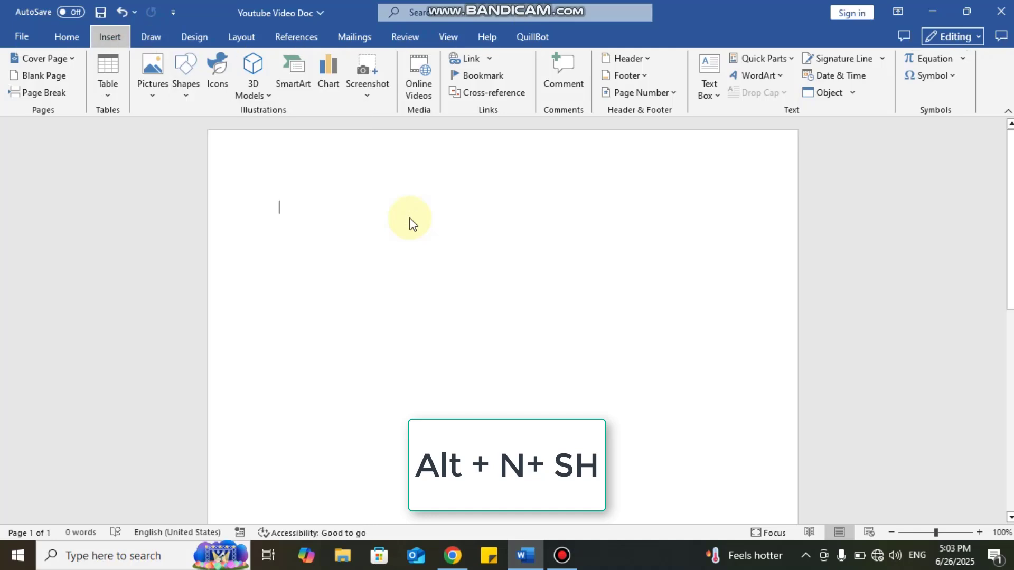
{"action": "key", "text": "s"}
{"action": "key", "text": "h"}
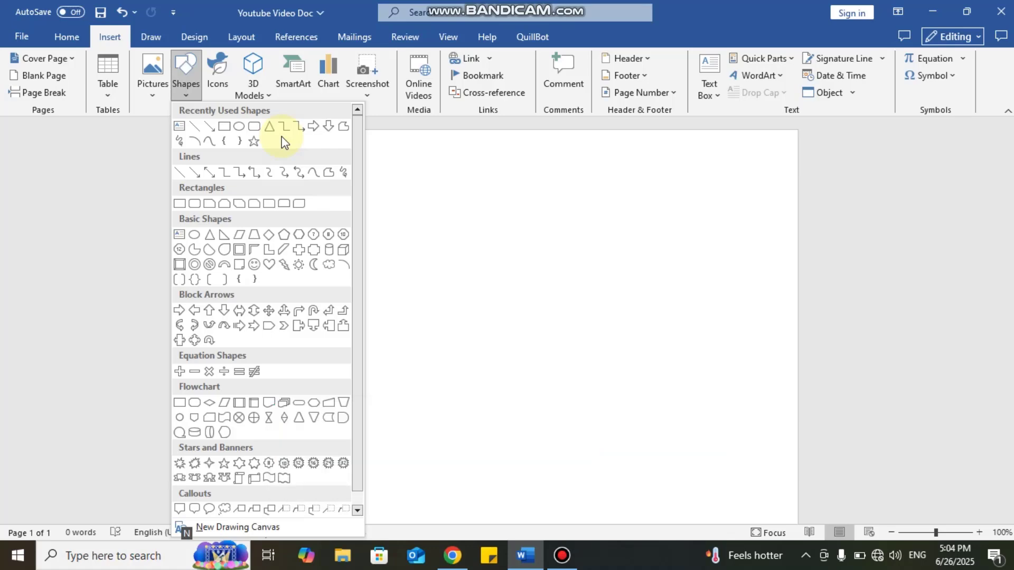
{"action": "left_click", "coordinate": [255, 126]}
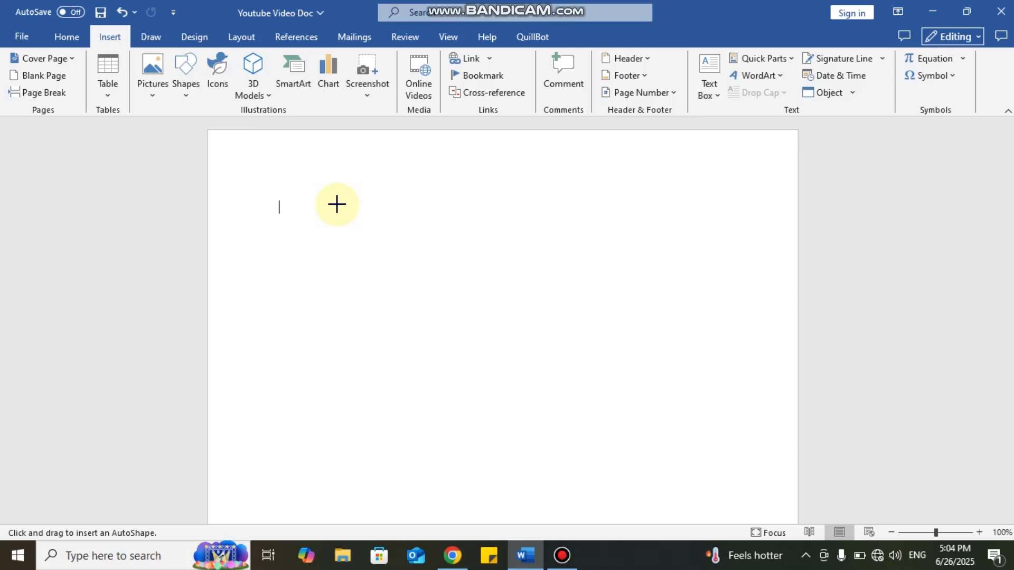
{"action": "left_click_drag", "start_coordinate": [336, 205], "coordinate": [512, 304]}
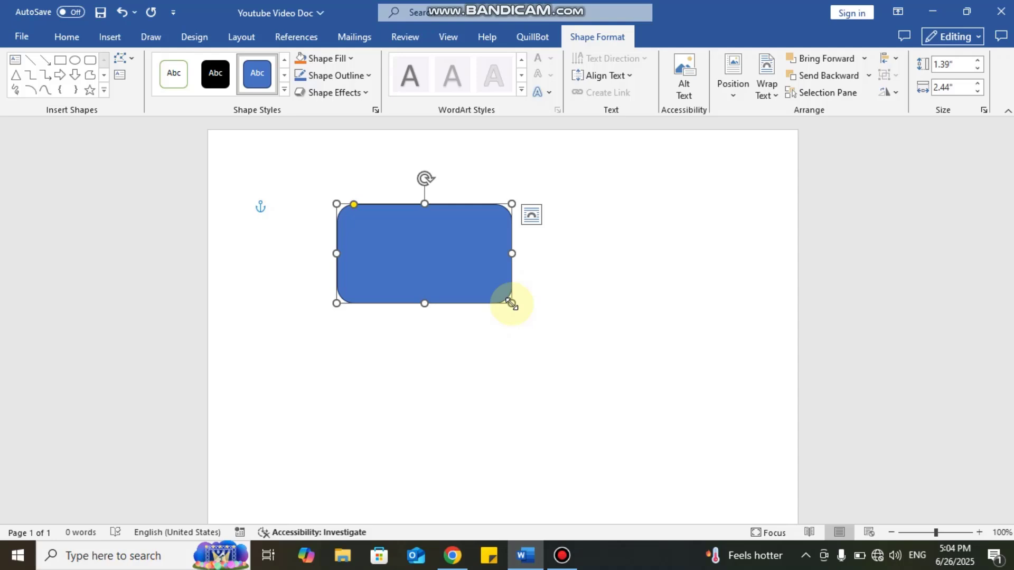
{"action": "left_click", "coordinate": [335, 355]}
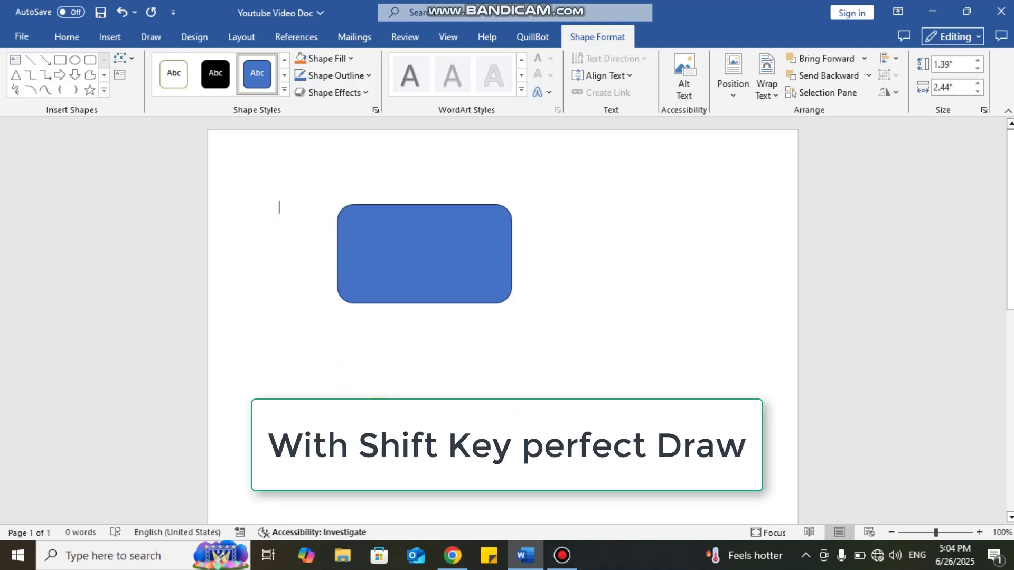
Draw a perfect circle about 1.74" in diameter below the rounded rectangle.
{"action": "left_click", "coordinate": [108, 37]}
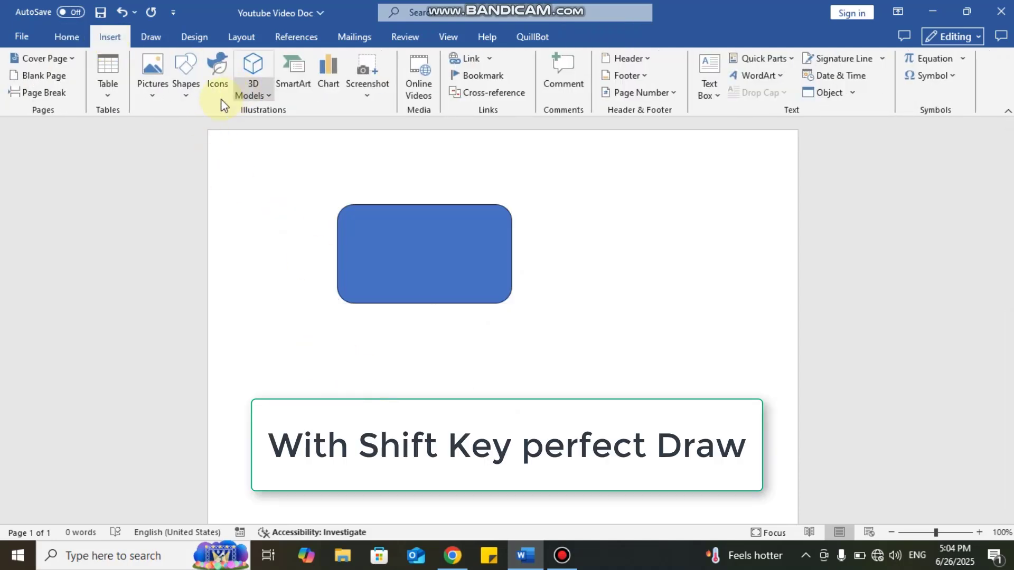
{"action": "left_click", "coordinate": [186, 96]}
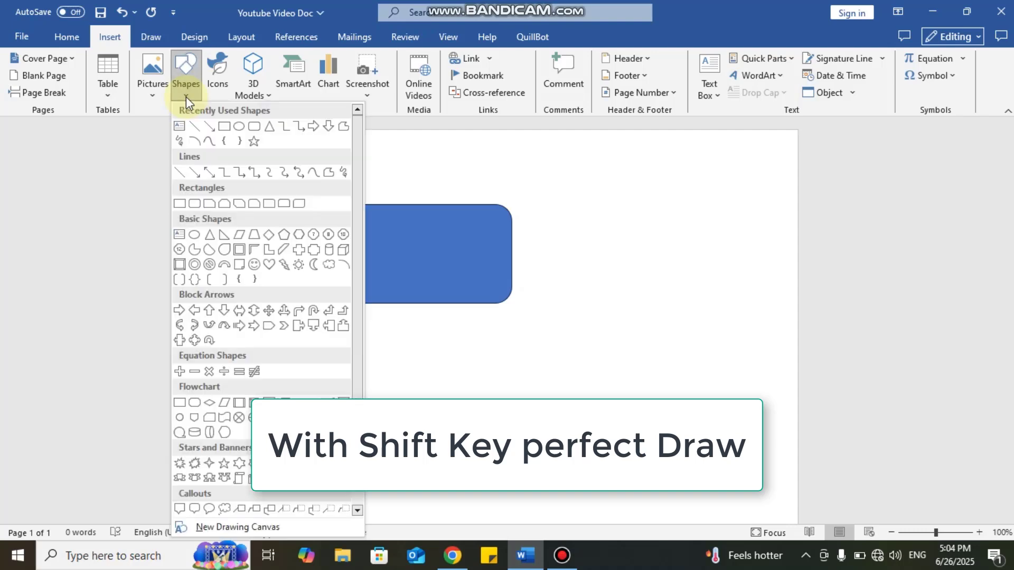
{"action": "left_click", "coordinate": [241, 126]}
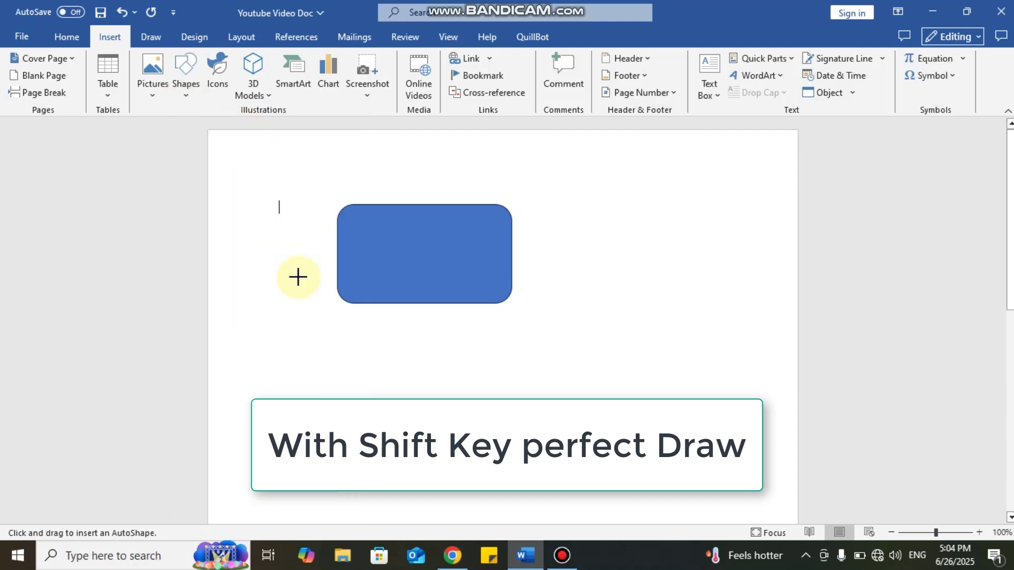
{"action": "left_click_drag", "start_coordinate": [347, 345], "coordinate": [473, 471]}
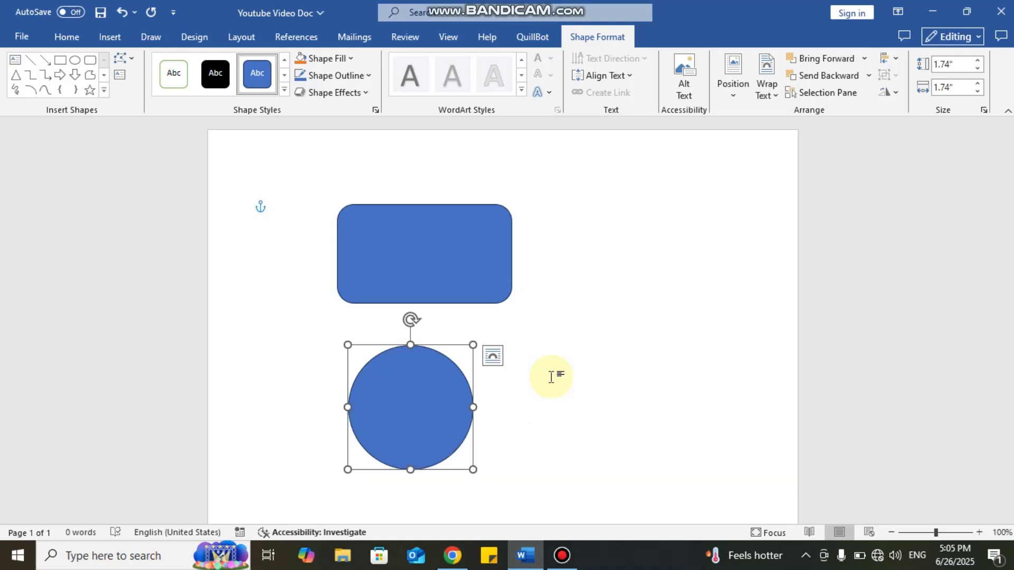
{"action": "left_click", "coordinate": [557, 321]}
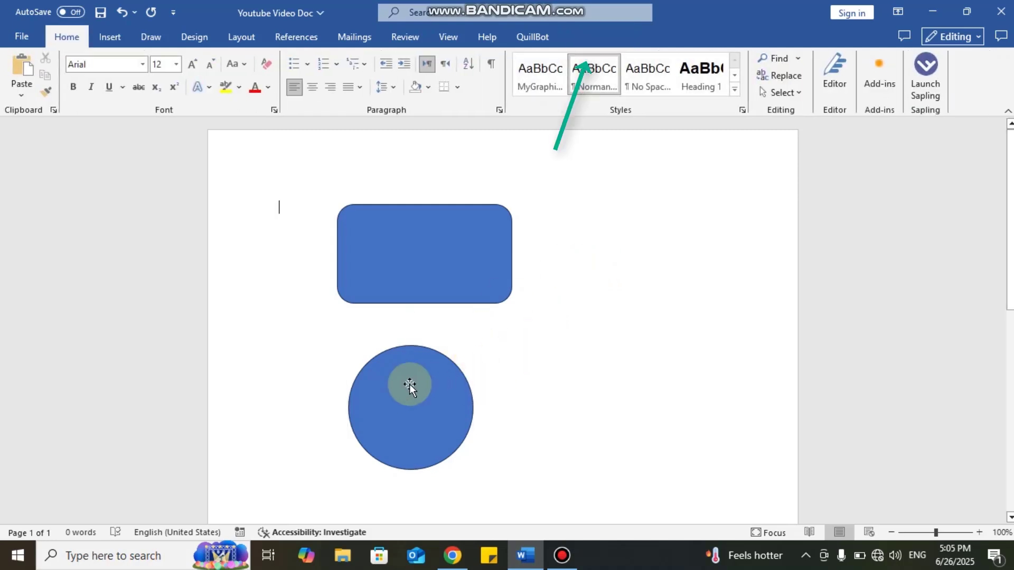
Fill the circle with dark orange and set its outline weight to 6 pt.
{"action": "left_click", "coordinate": [409, 384]}
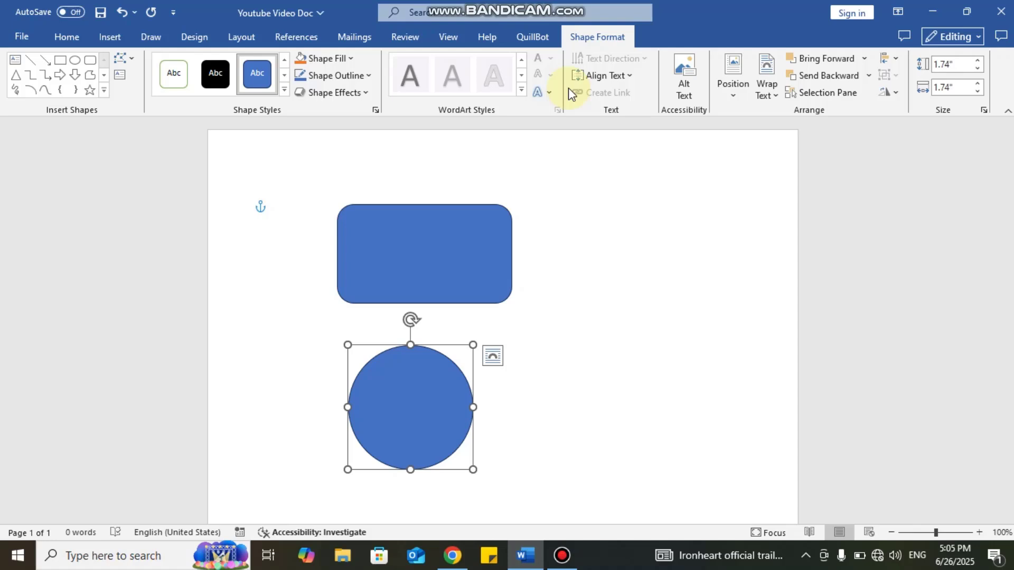
{"action": "left_click", "coordinate": [347, 59]}
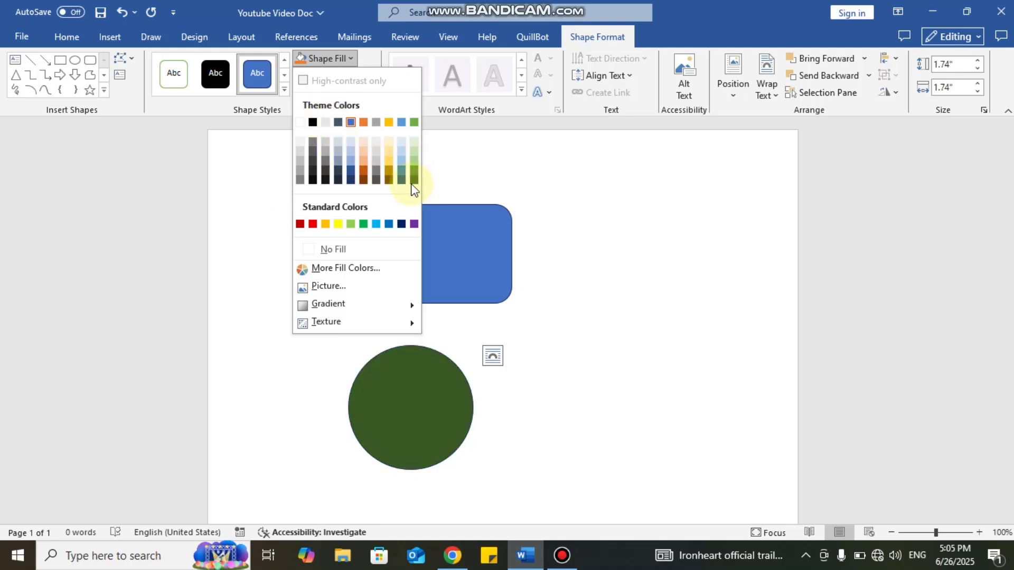
{"action": "left_click", "coordinate": [363, 174]}
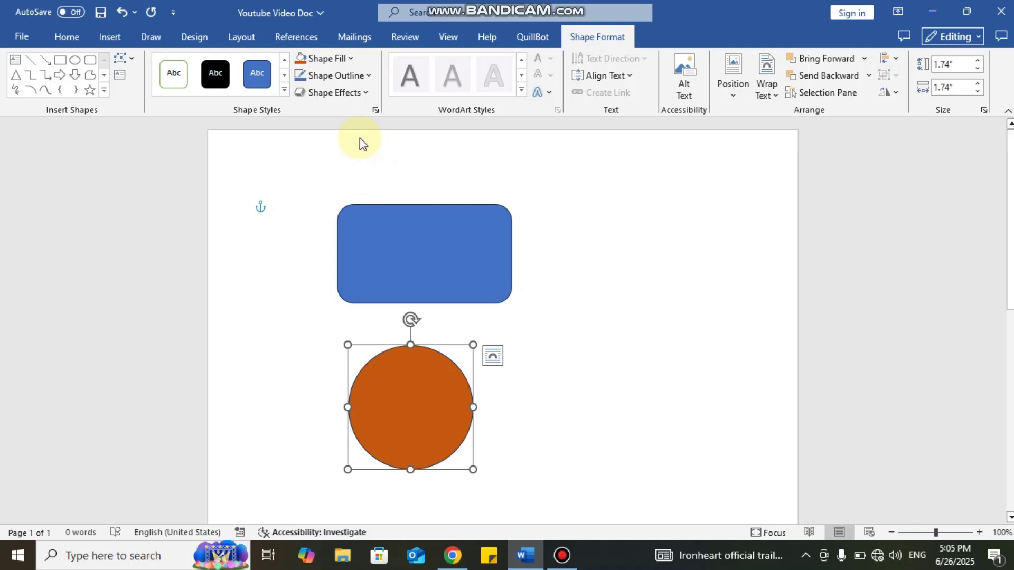
{"action": "left_click", "coordinate": [369, 75]}
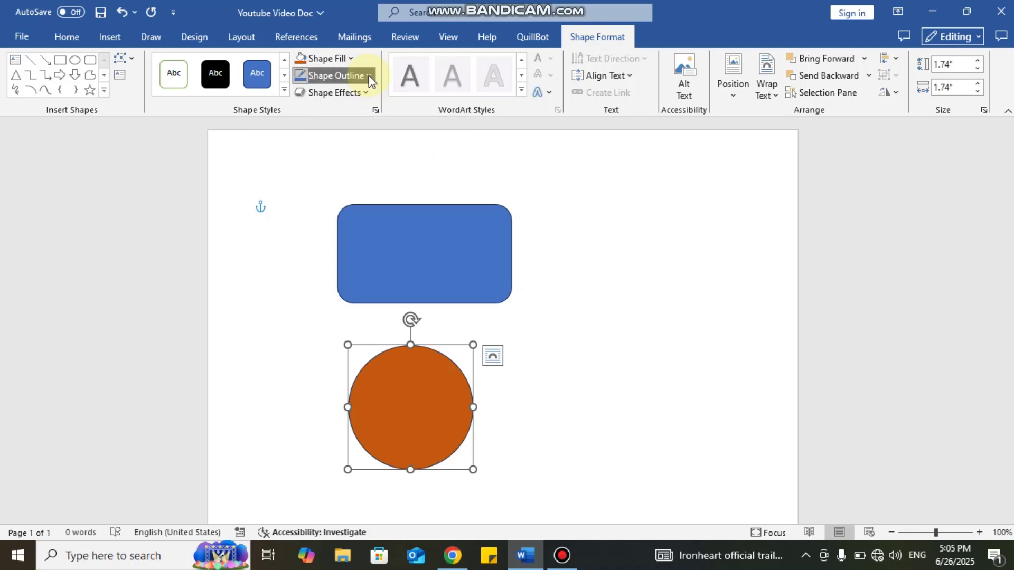
{"action": "mouse_move", "coordinate": [390, 303]}
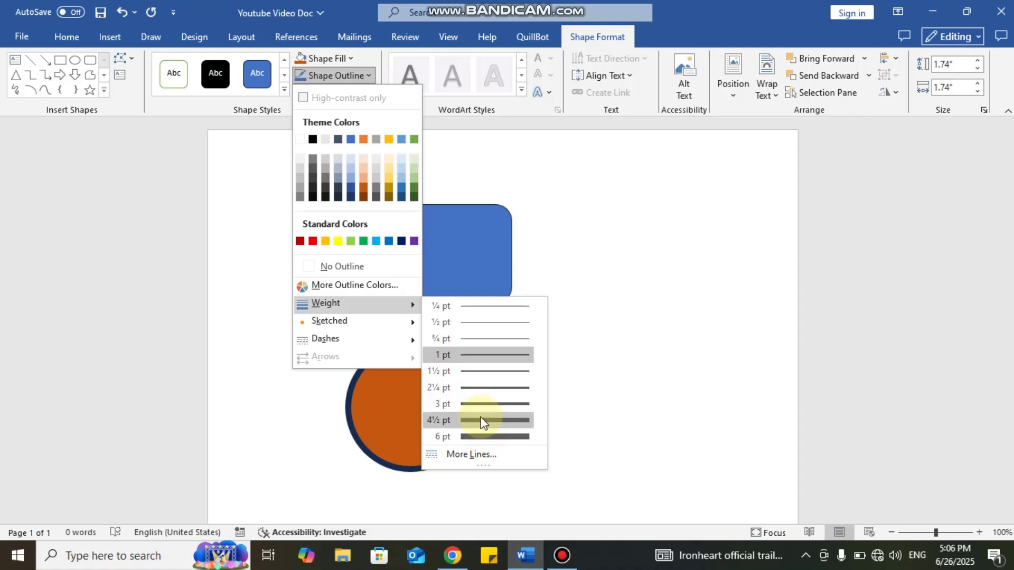
{"action": "left_click", "coordinate": [477, 459]}
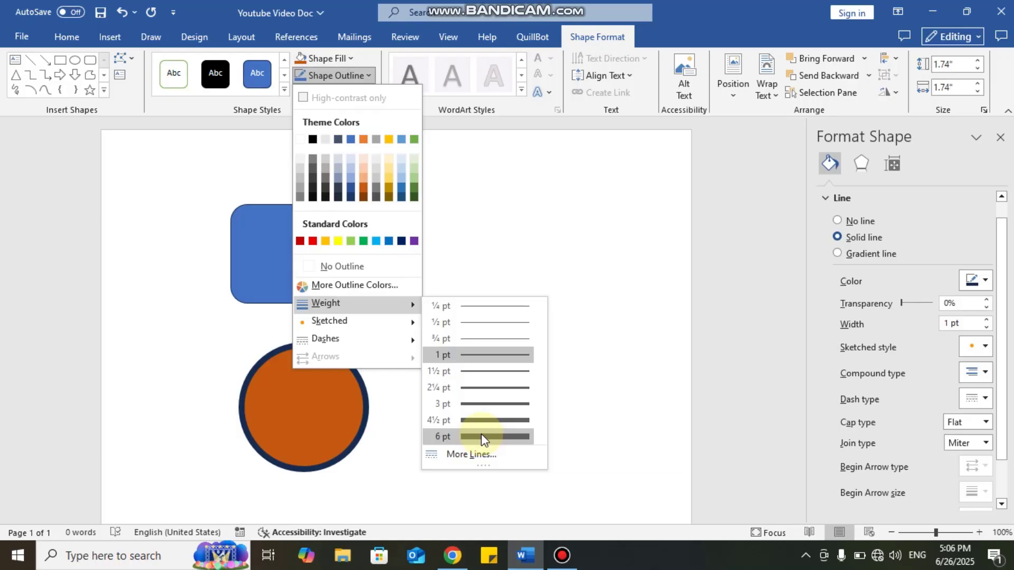
{"action": "left_click", "coordinate": [480, 437]}
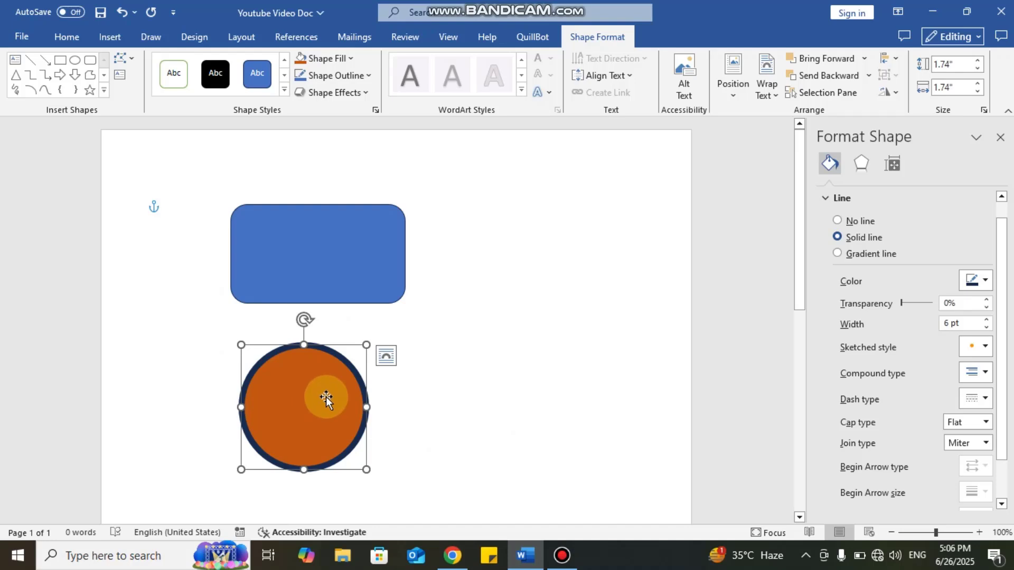
Apply a perspective shadow that falls beneath the circle, and close the shape formatting options.
{"action": "left_click", "coordinate": [366, 93]}
{"action": "mouse_move", "coordinate": [369, 149]}
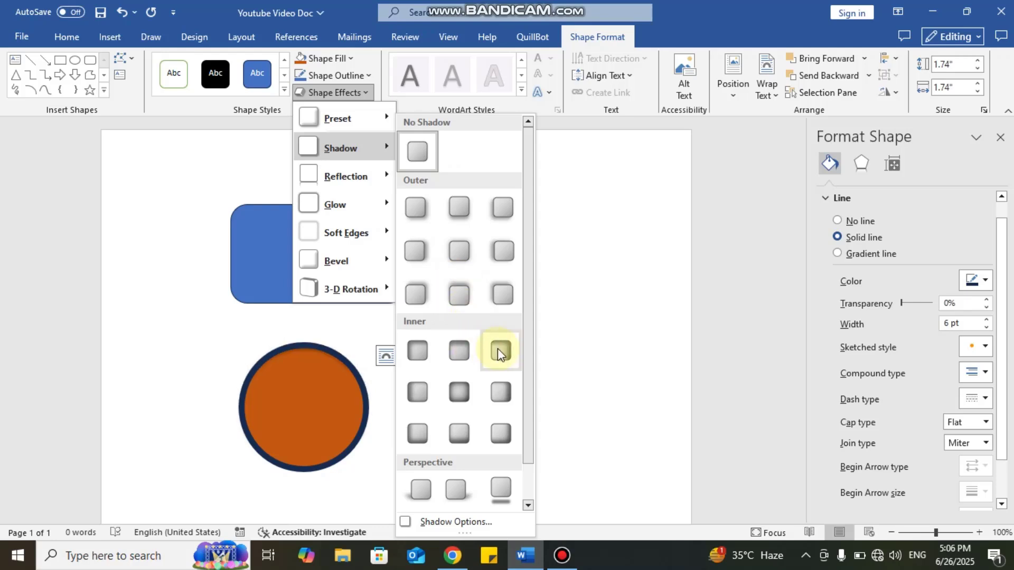
{"action": "left_click", "coordinate": [500, 491]}
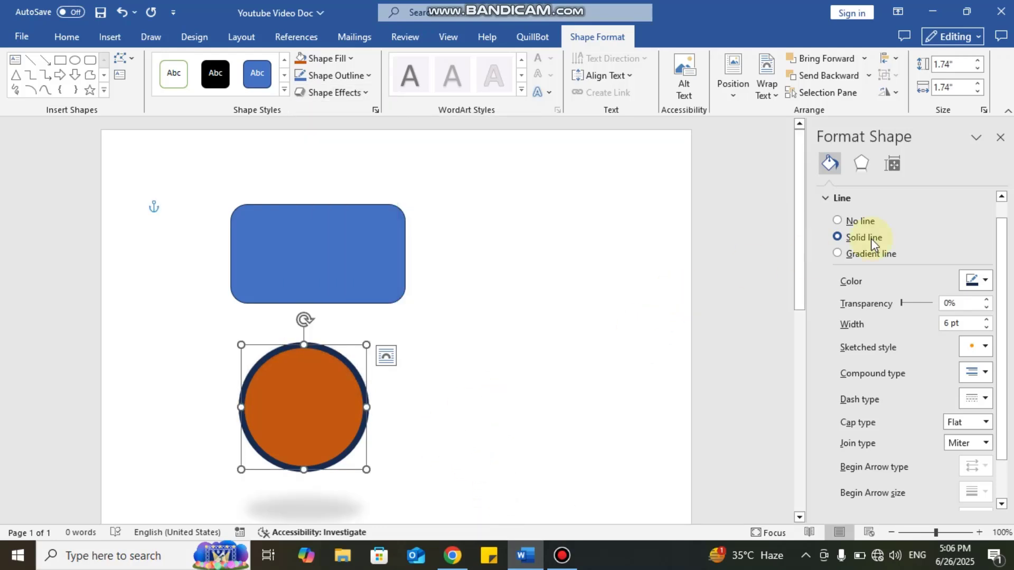
{"action": "left_click", "coordinate": [1000, 137]}
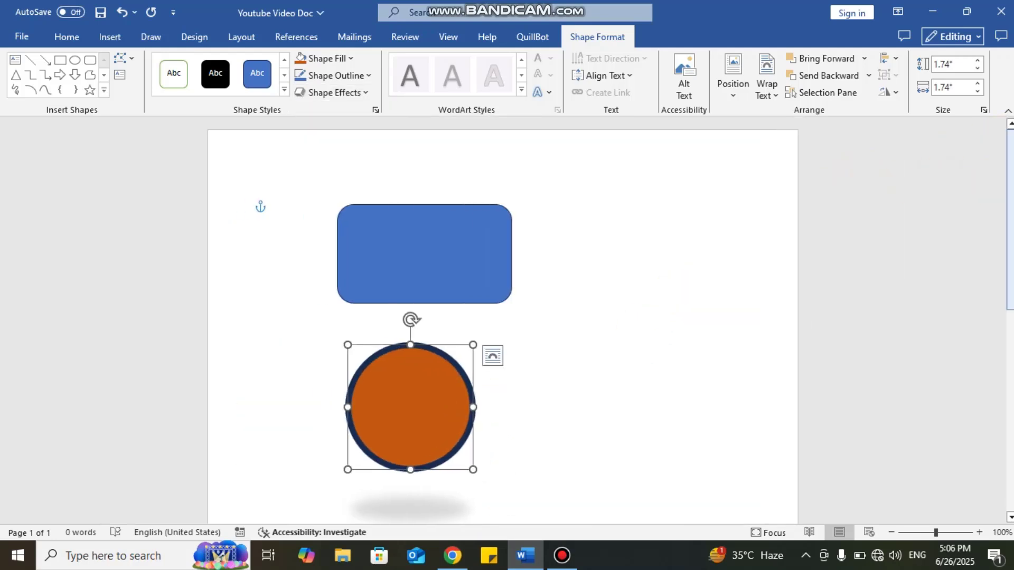
Move the blue rounded rectangle to the right of the orange circle.
{"action": "scroll", "coordinate": [976, 186], "scroll_direction": "down", "scroll_amount": 2}
{"action": "scroll", "coordinate": [616, 176], "scroll_direction": "down", "scroll_amount": 2}
{"action": "scroll", "coordinate": [615, 176], "scroll_direction": "up", "scroll_amount": 1}
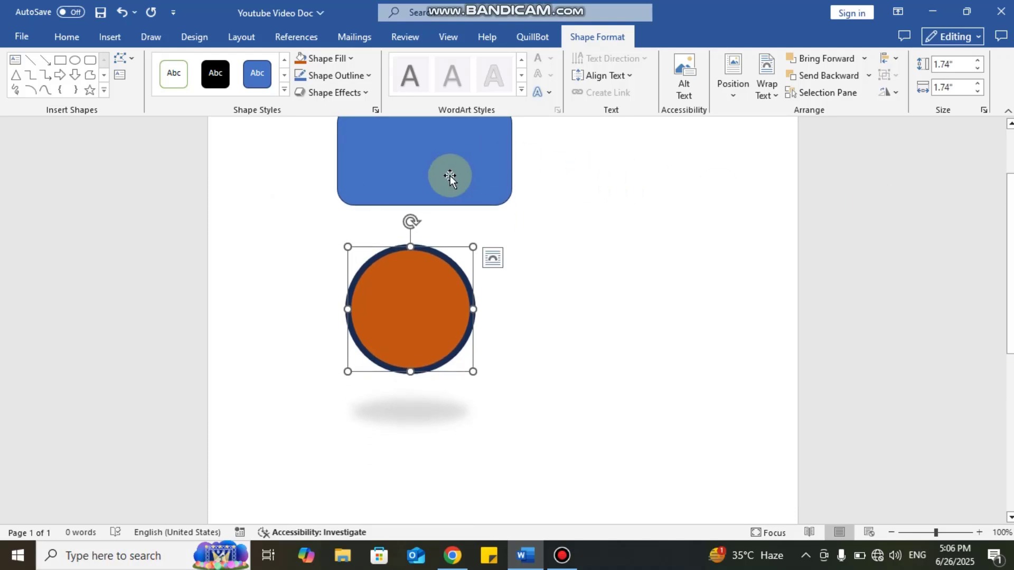
{"action": "left_click_drag", "start_coordinate": [450, 175], "coordinate": [675, 333]}
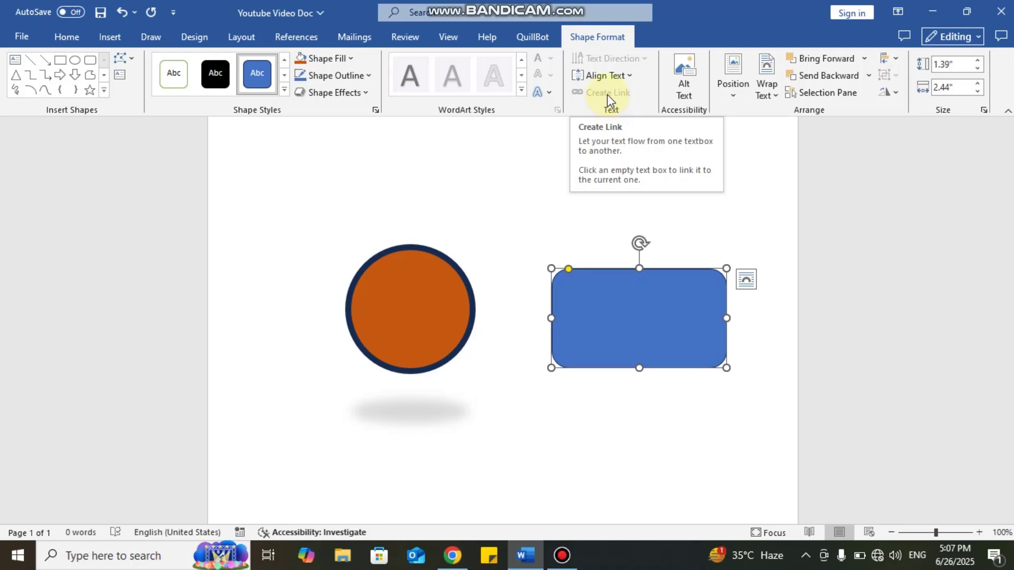
Add the text "XYZ" inside the large rounded rectangle.
{"action": "right_click", "coordinate": [646, 309]}
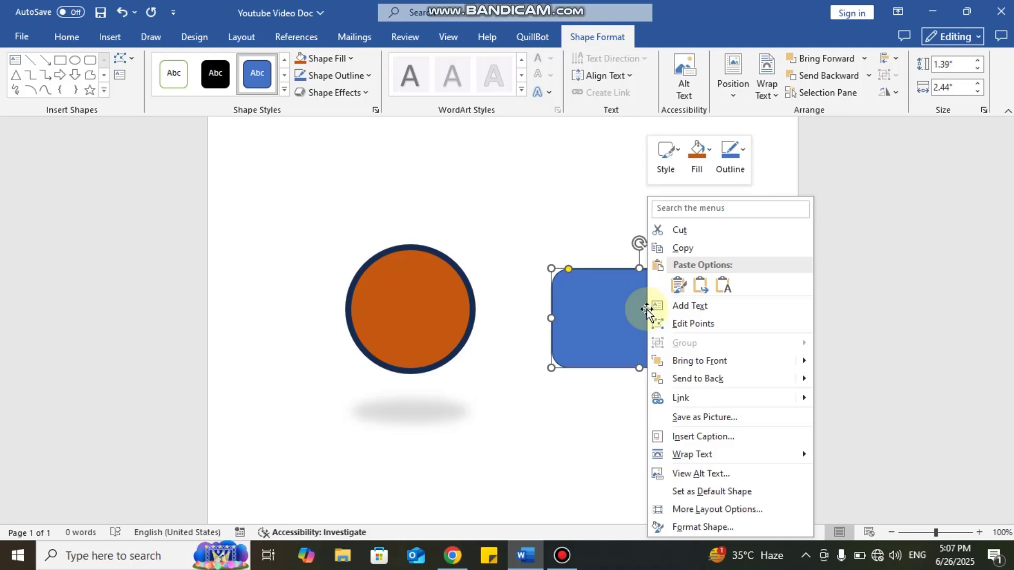
{"action": "left_click", "coordinate": [681, 305]}
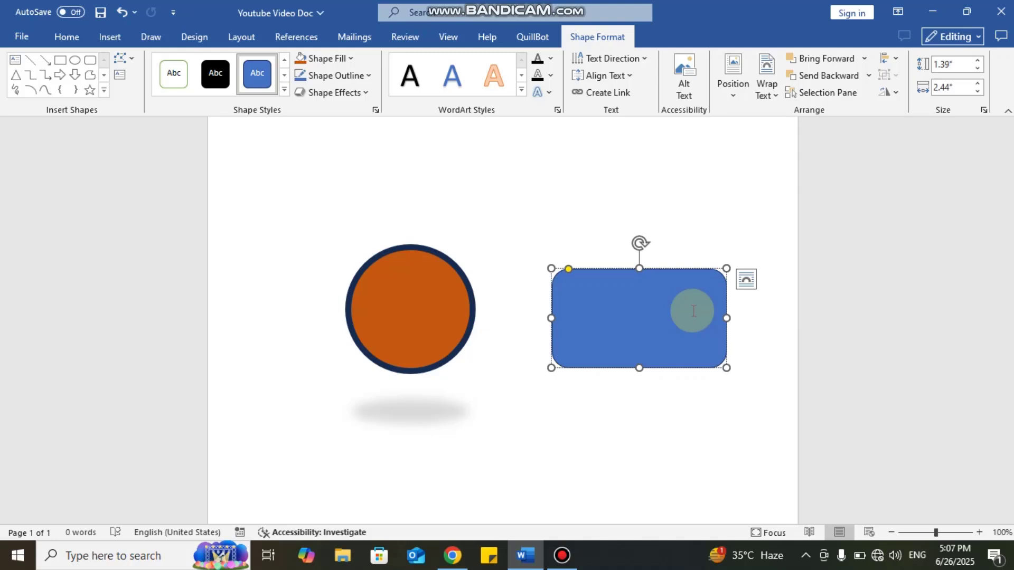
{"action": "type", "text": "Ab"}
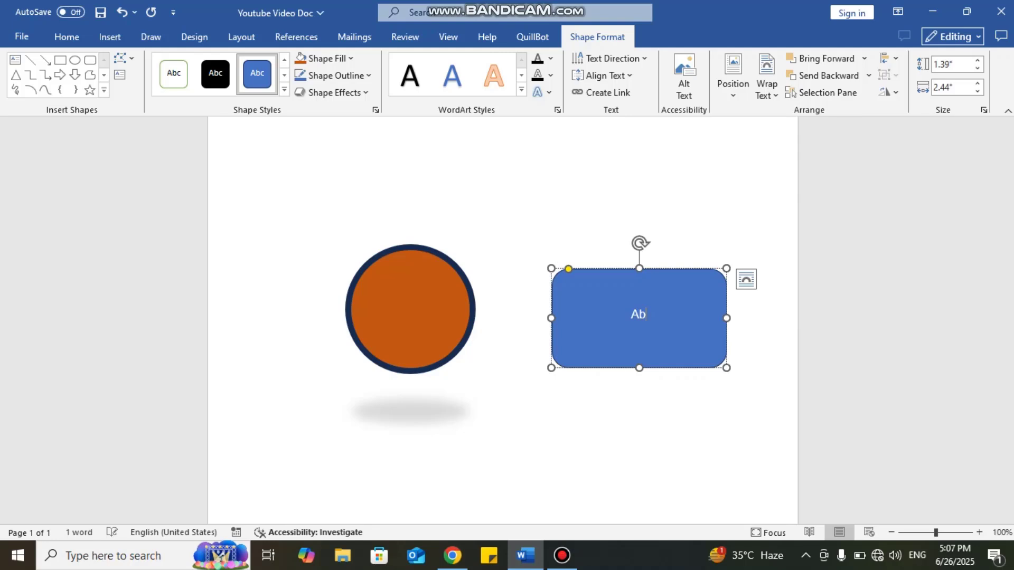
{"action": "type", "text": "cdefg"}
{"action": "key", "text": "BackSpace"}
{"action": "key", "text": "BackSpace"}
{"action": "key", "text": "BackSpace"}
{"action": "key", "text": "BackSpace"}
{"action": "key", "text": "BackSpace"}
{"action": "key", "text": "BackSpace"}
{"action": "key", "text": "BackSpace"}
{"action": "type", "text": "XYZ"}
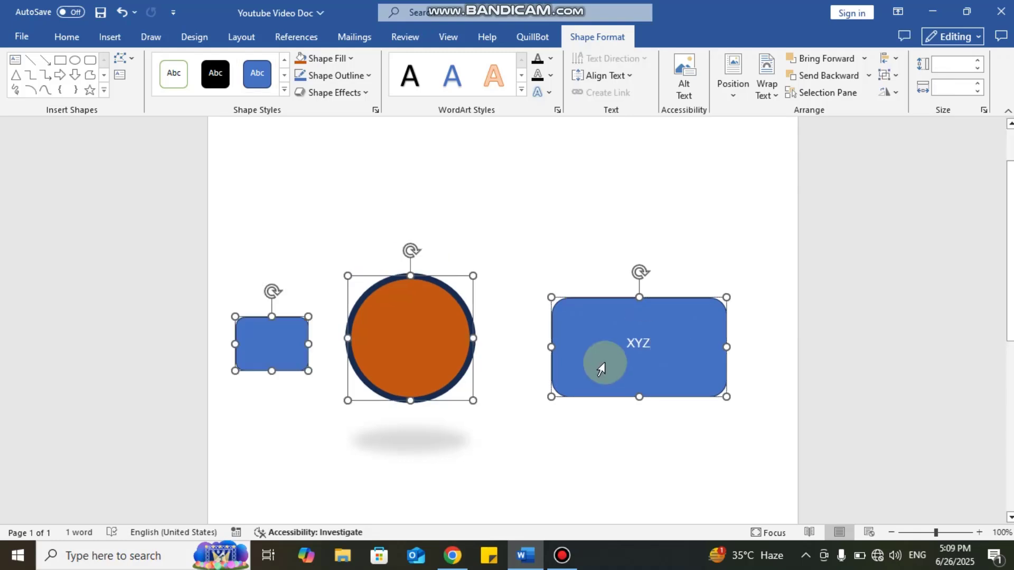
Set the vertical alignment of the "XYZ" text in the large rounded rectangle to Middle.
{"action": "left_click", "coordinate": [578, 290]}
{"action": "double_click", "coordinate": [593, 346]}
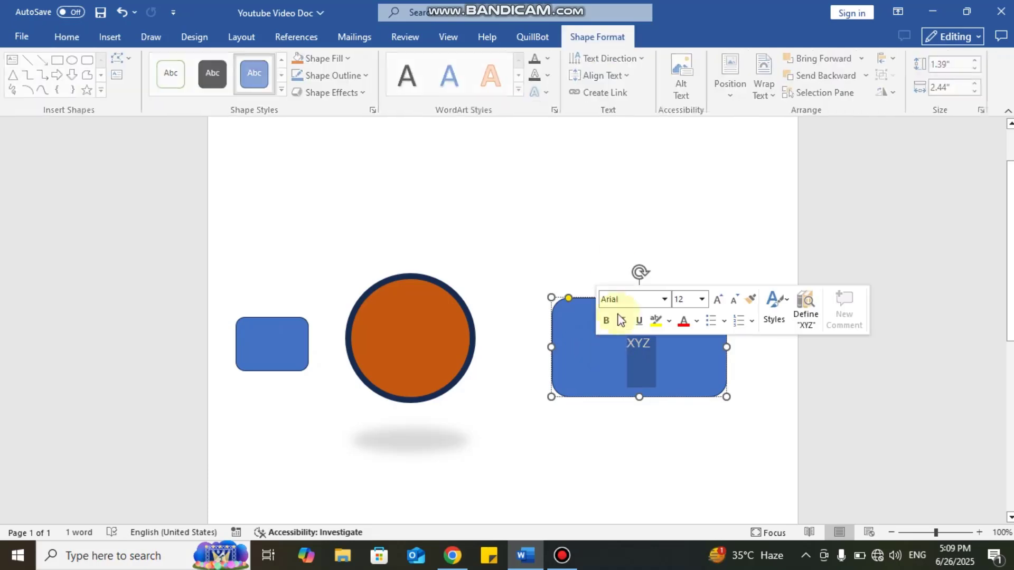
{"action": "left_click", "coordinate": [630, 75]}
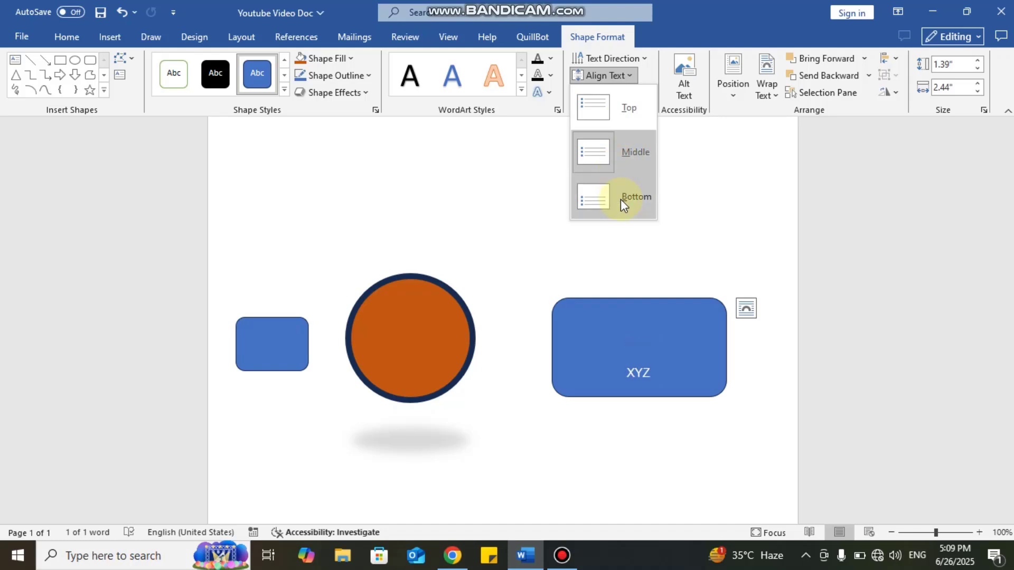
{"action": "left_click", "coordinate": [621, 160]}
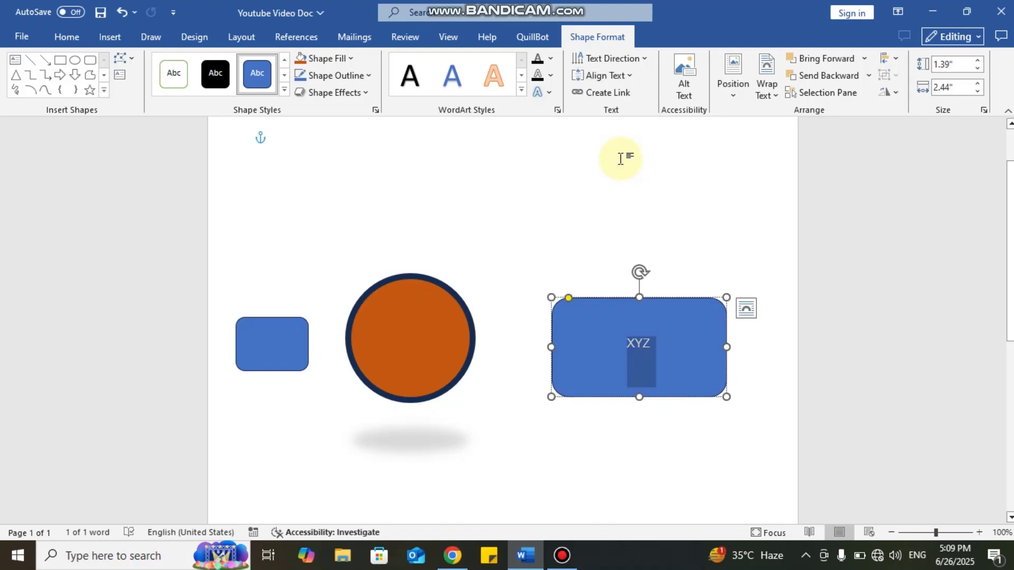
{"action": "left_click", "coordinate": [631, 75]}
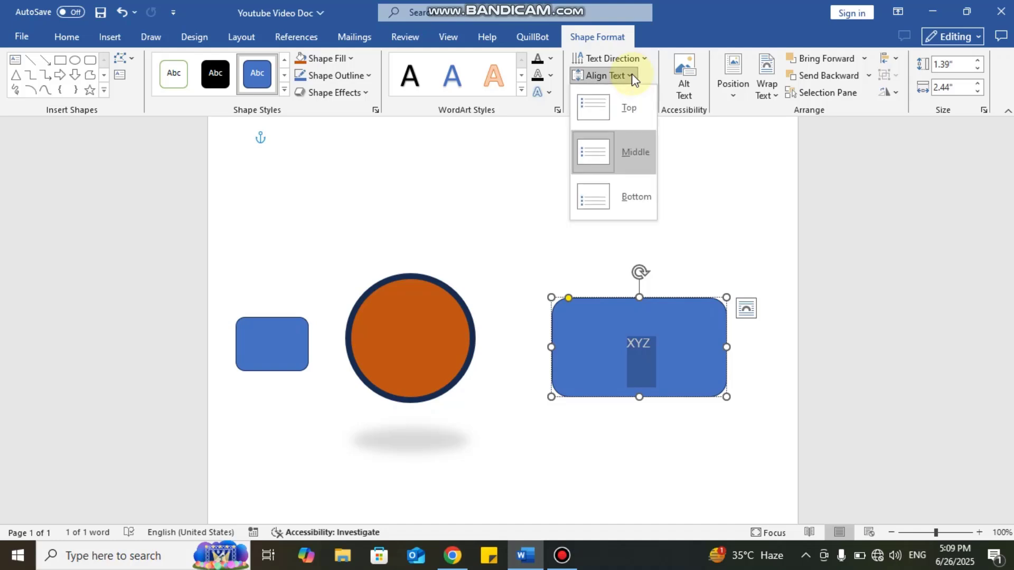
{"action": "left_click", "coordinate": [640, 59]}
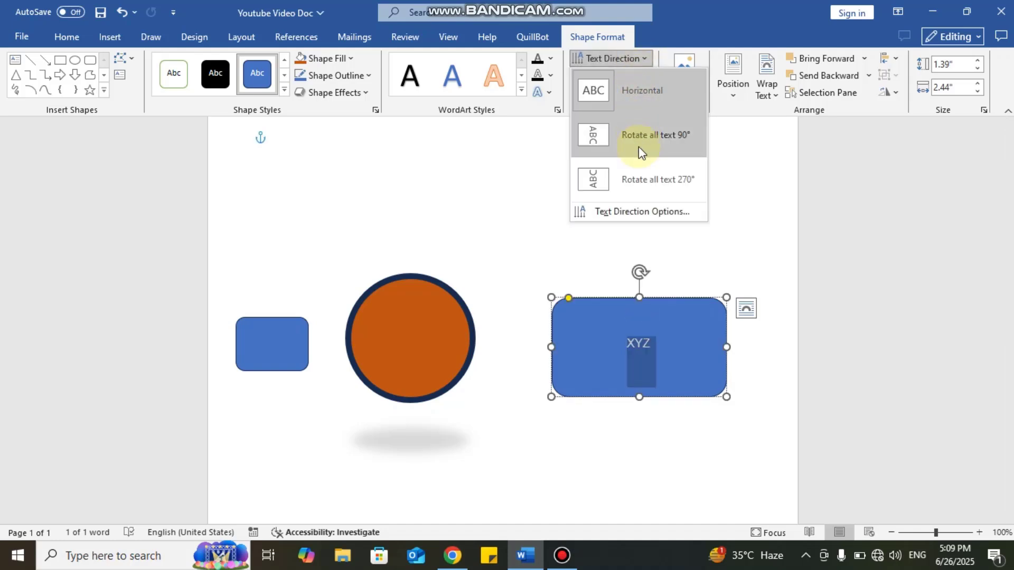
{"action": "left_click", "coordinate": [552, 264]}
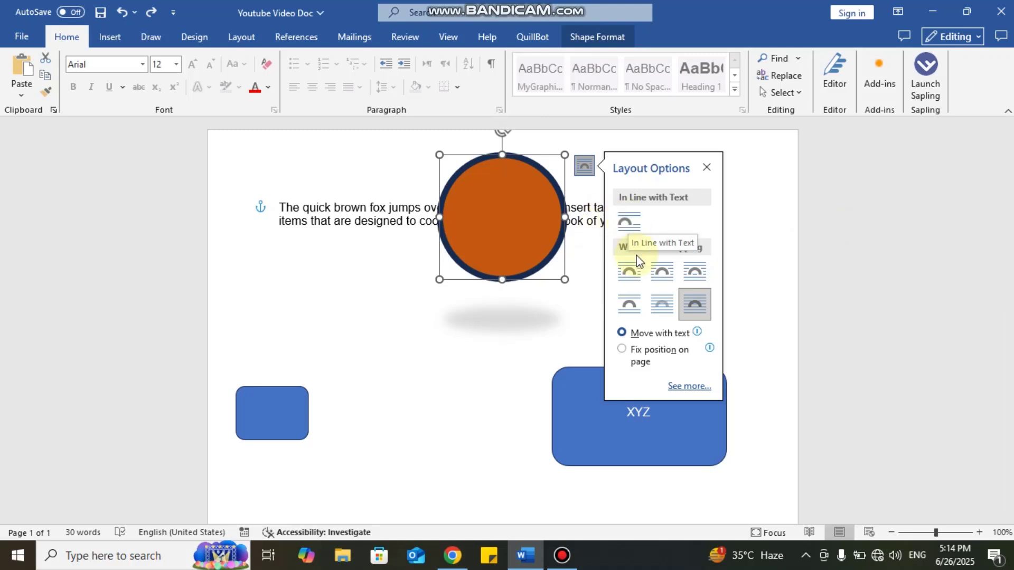
Cycle the orange circle's text wrapping through In Line with Text, Through, In Front of Text, Behind Text, Top and Bottom and Square, ending on Tight.
{"action": "left_click", "coordinate": [697, 306]}
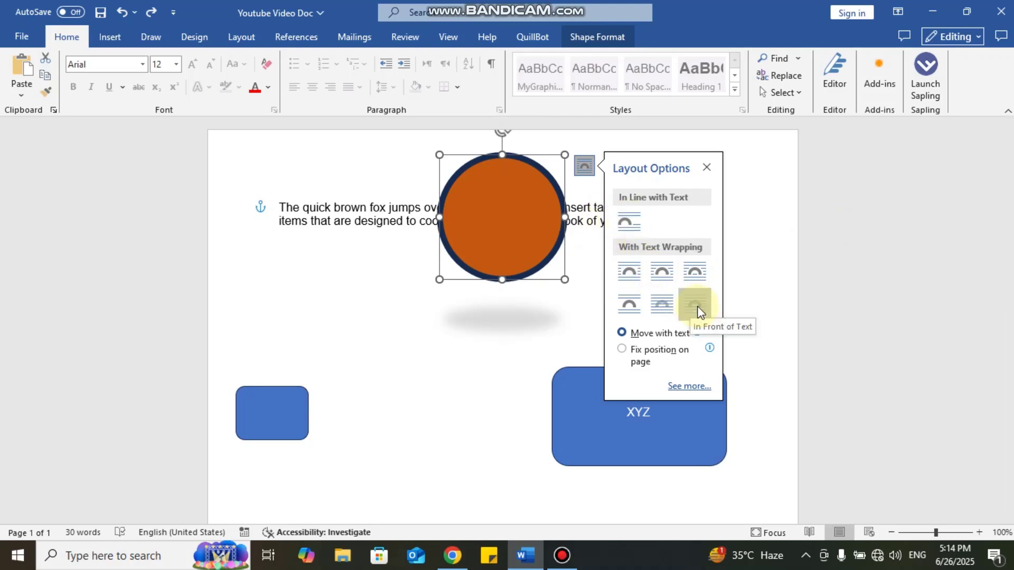
{"action": "left_click", "coordinate": [629, 222]}
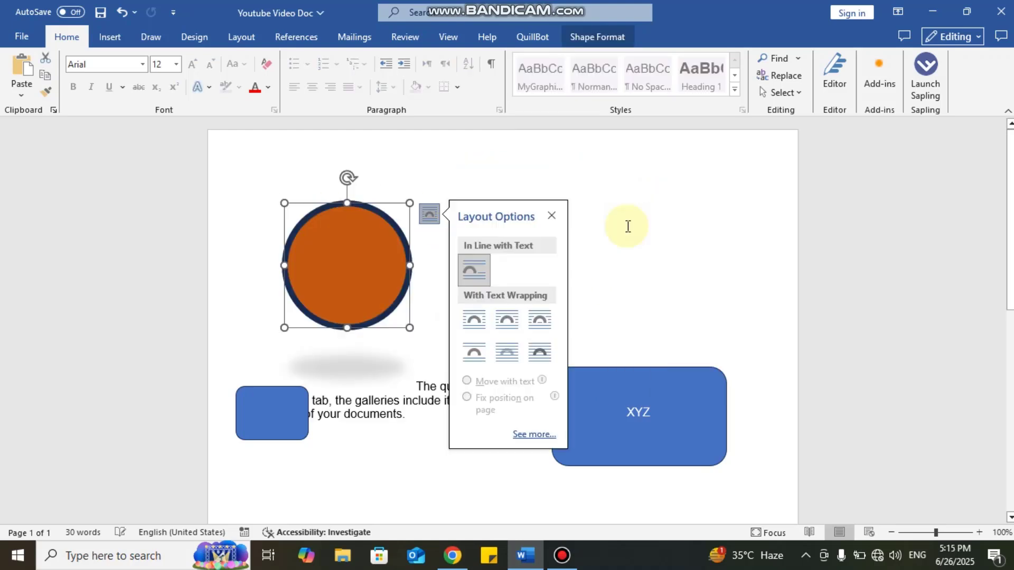
{"action": "left_click", "coordinate": [505, 322]}
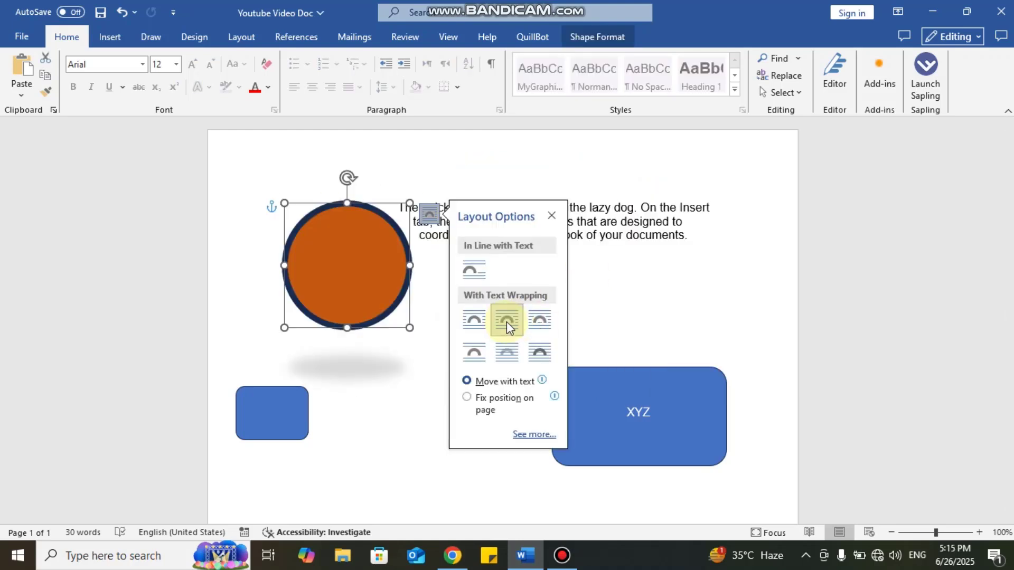
{"action": "left_click", "coordinate": [541, 321]}
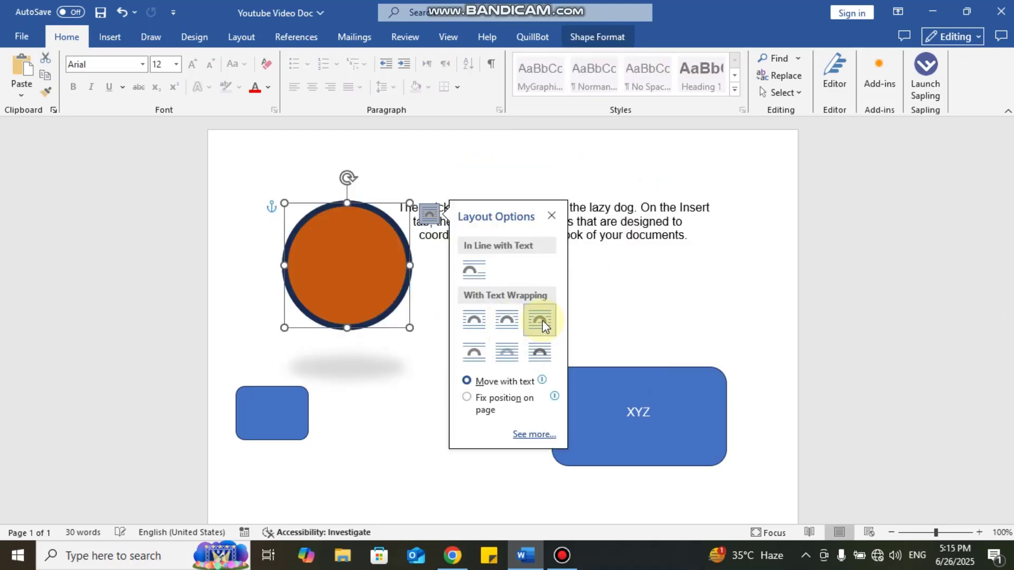
{"action": "left_click", "coordinate": [546, 360]}
{"action": "left_click", "coordinate": [500, 360]}
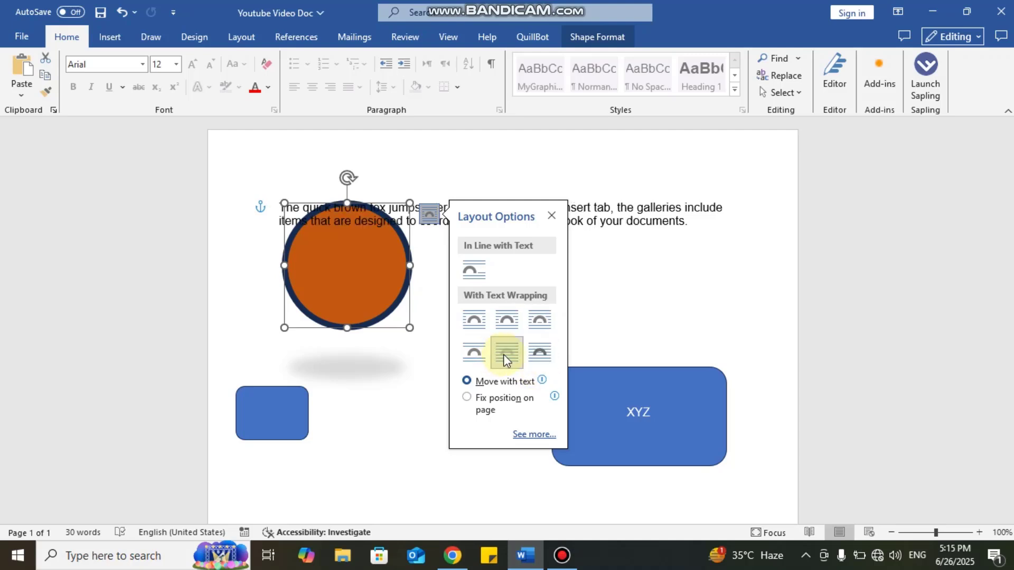
{"action": "left_click", "coordinate": [480, 356]}
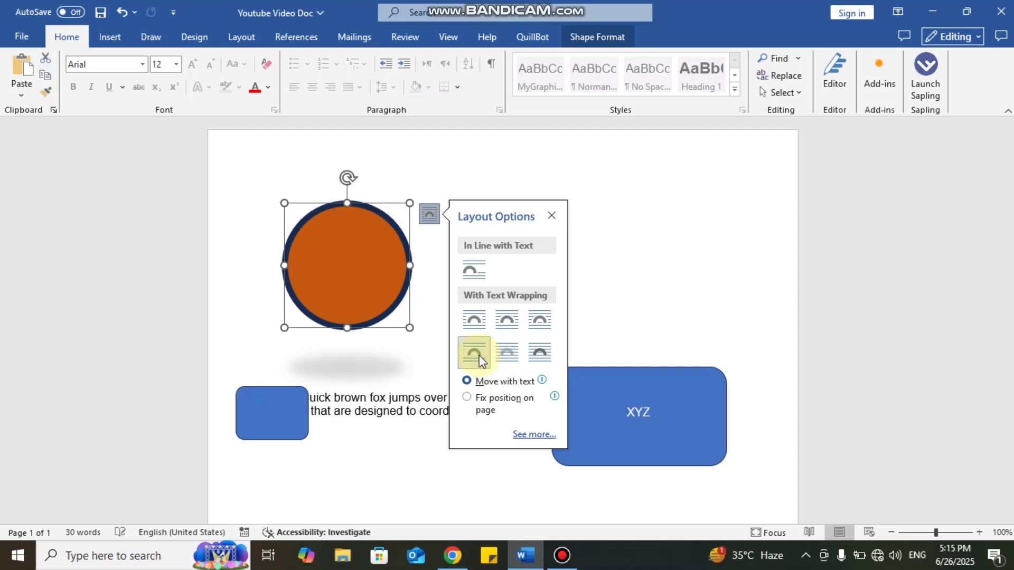
{"action": "left_click", "coordinate": [479, 318]}
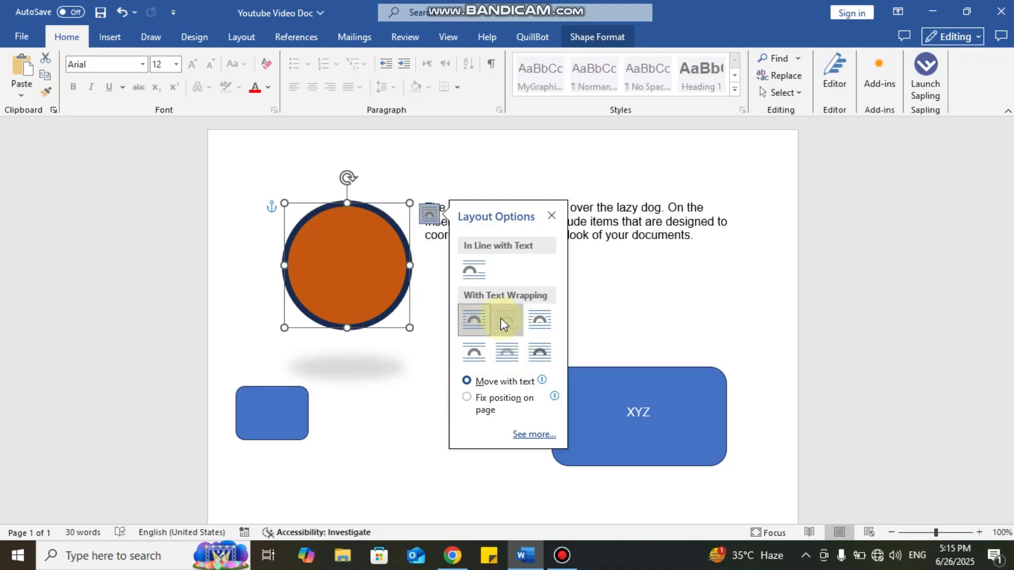
{"action": "left_click", "coordinate": [501, 318]}
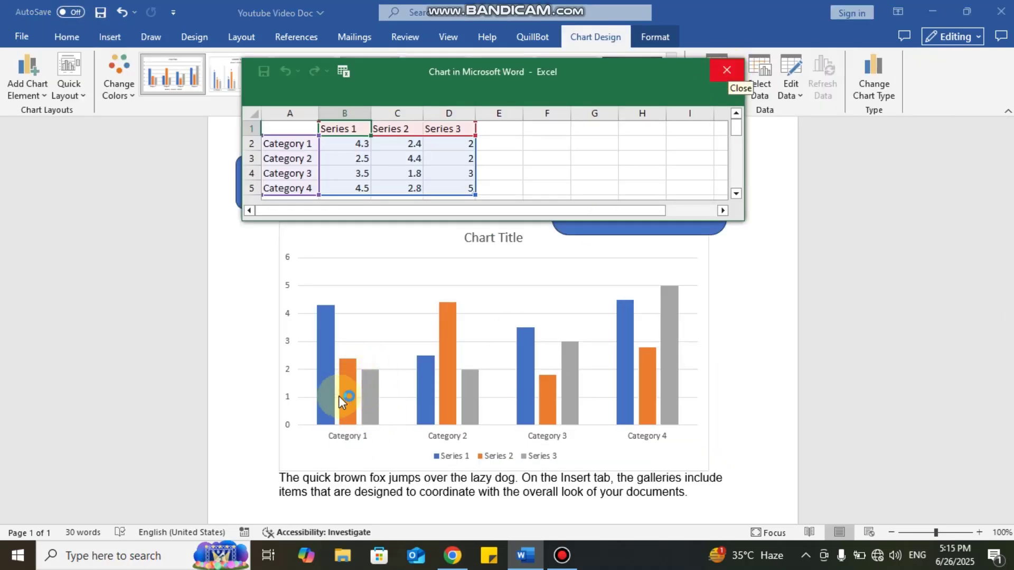
Close the chart's data sheet and select the column chart in the document.
{"action": "left_click", "coordinate": [337, 322]}
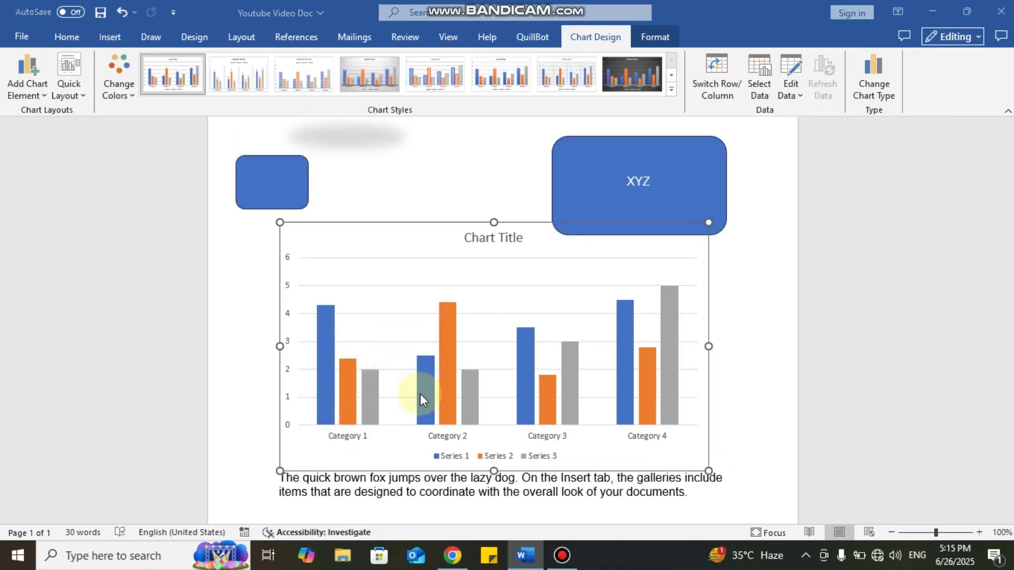